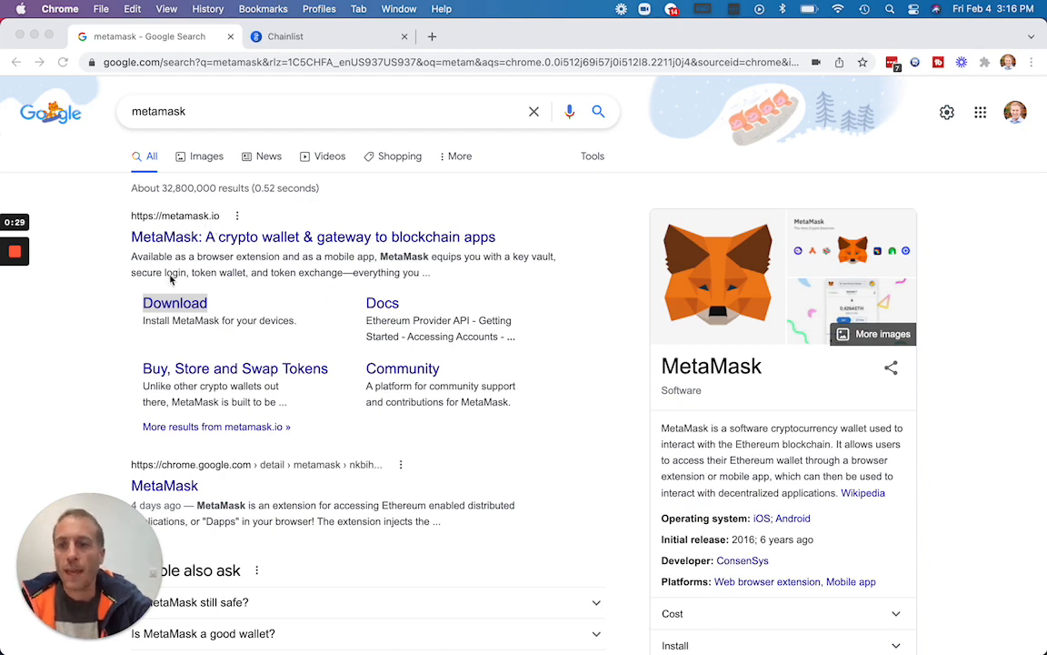
Open MetaMask's official download page and go to the Chrome Web Store listing of its browser extension.
click(174, 305)
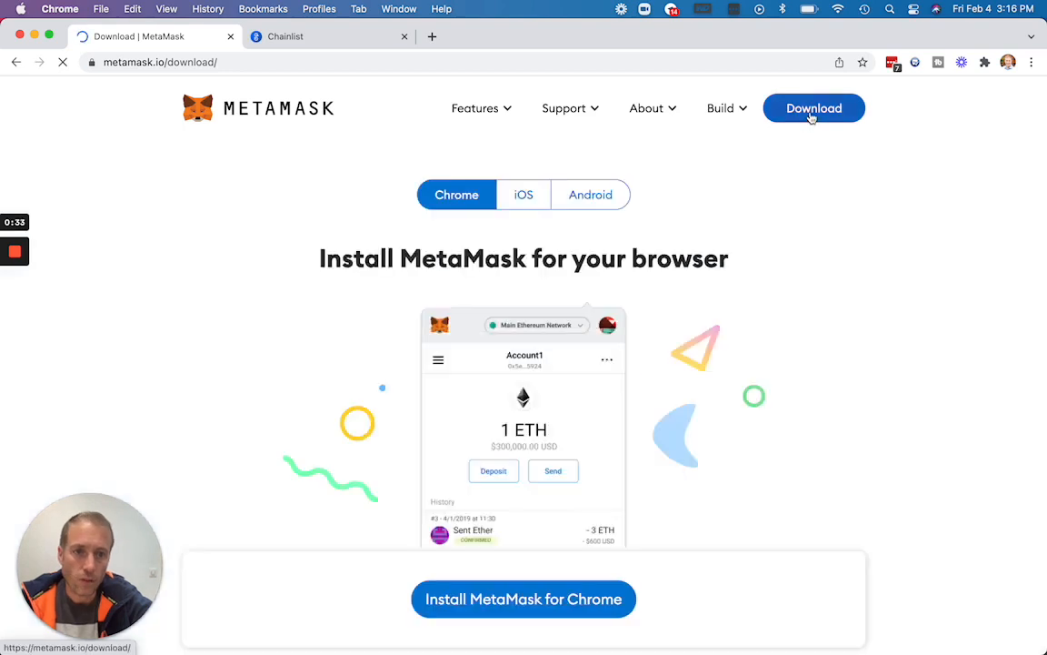
click(812, 115)
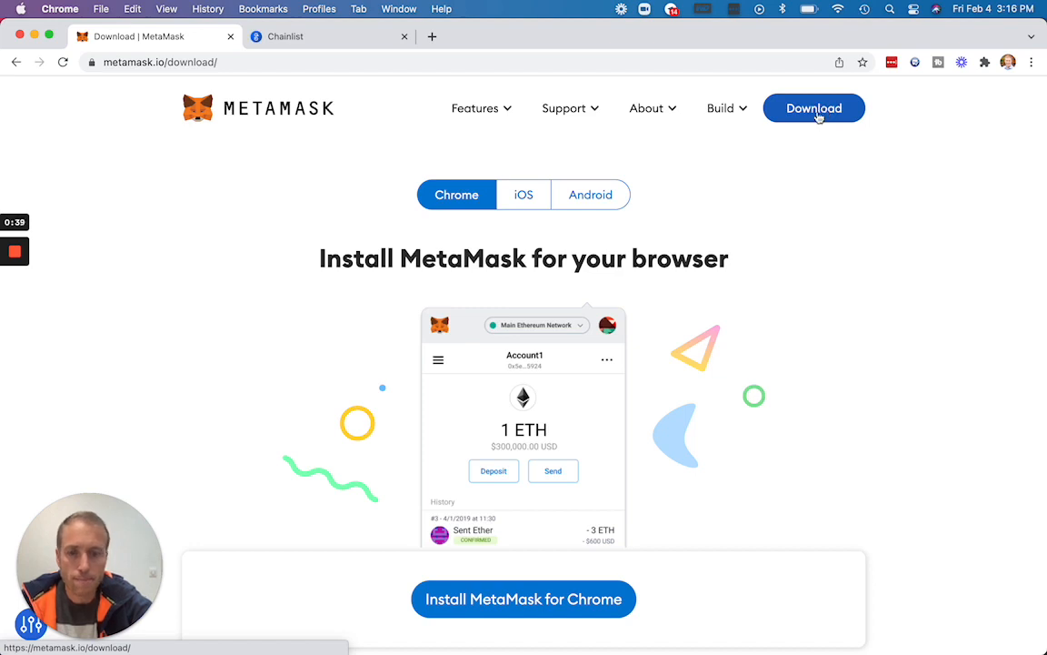
click(820, 112)
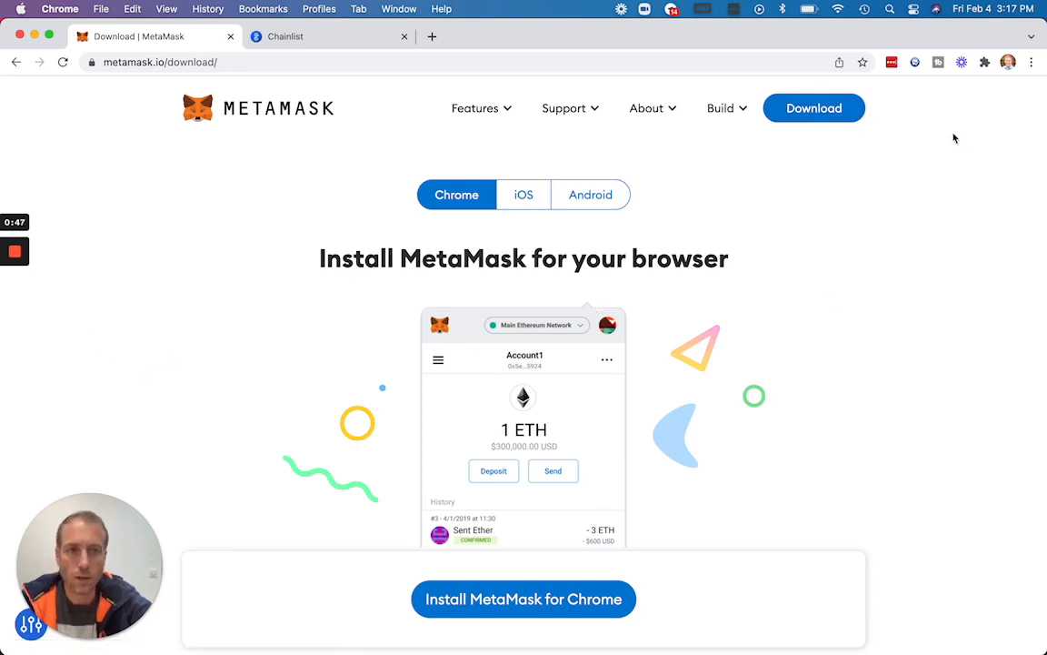
click(535, 604)
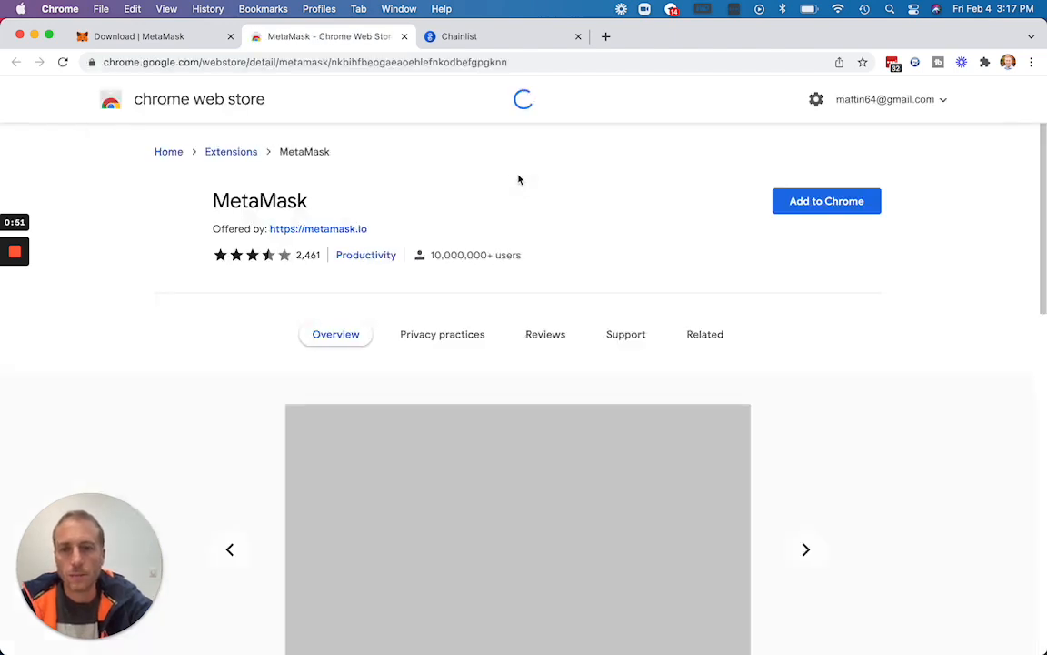
Add the MetaMask extension to Chrome and approve the permissions it requests.
click(828, 203)
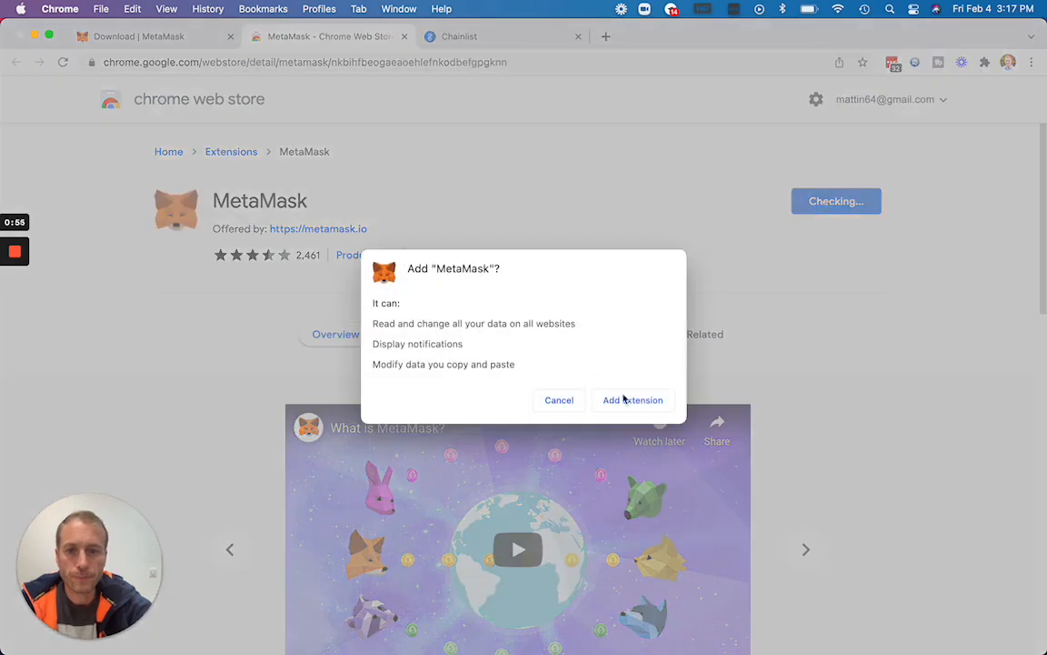
click(631, 403)
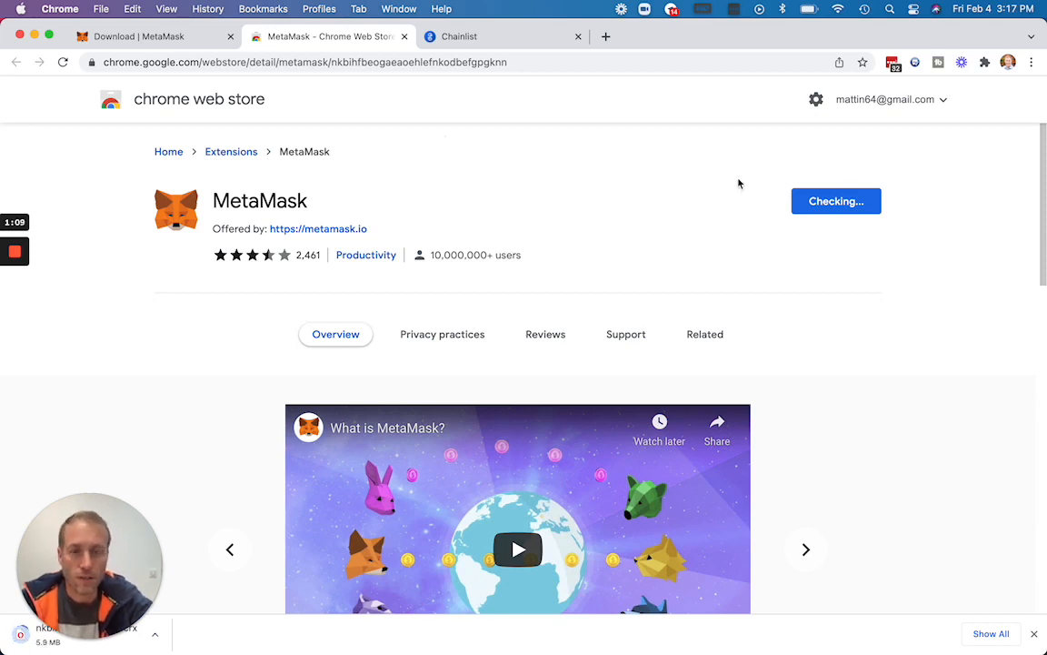
mouse_move(18, 264)
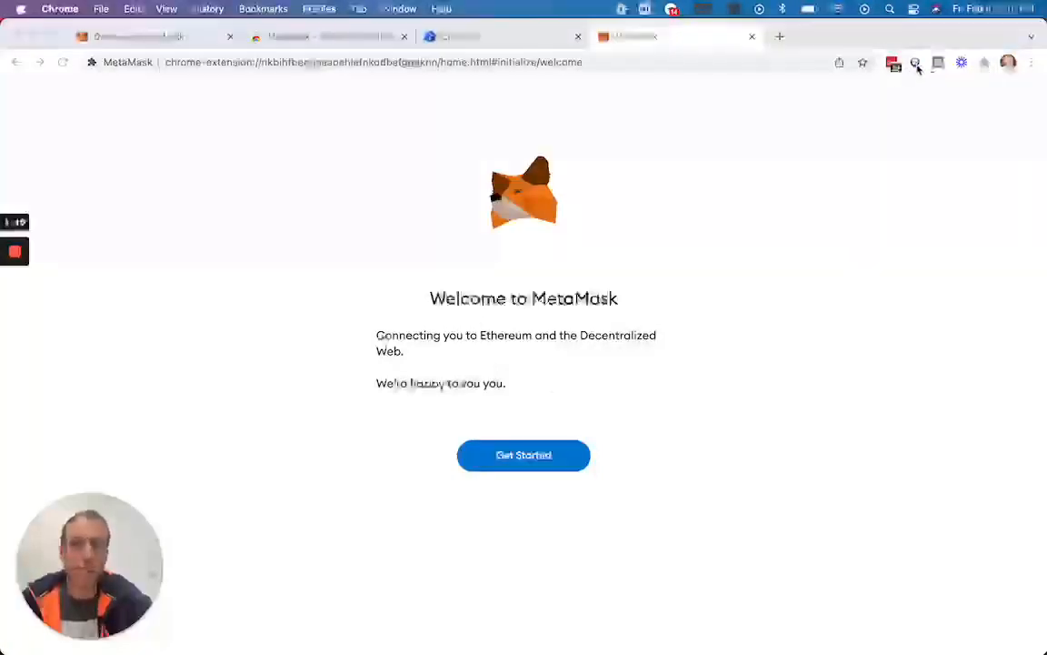
Get started with MetaMask by choosing to create a new wallet and agree to share usage data.
click(524, 456)
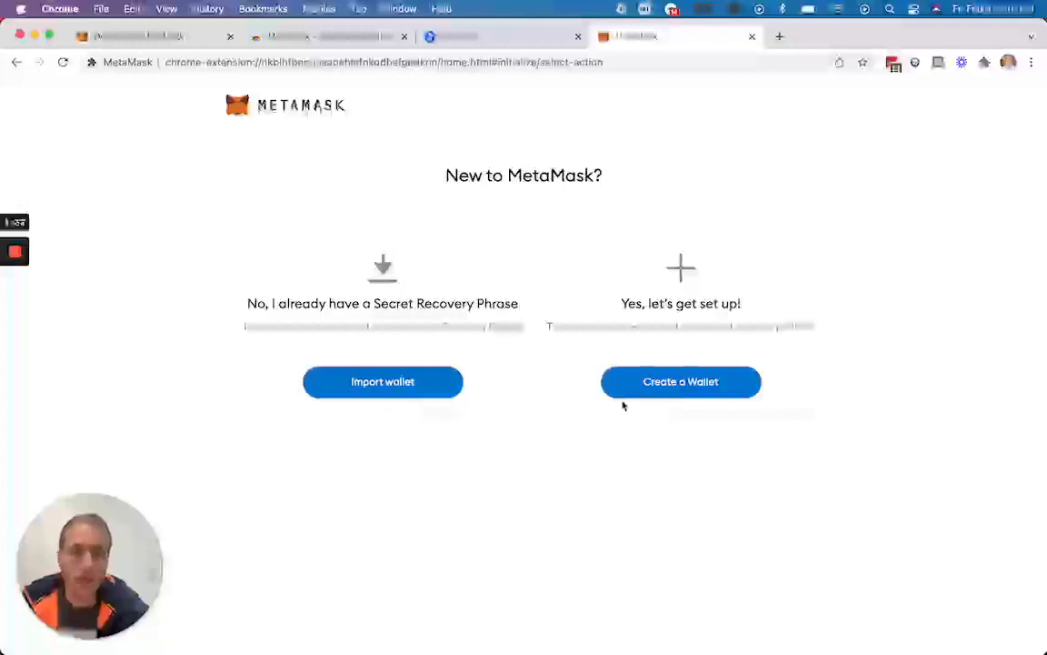
click(683, 386)
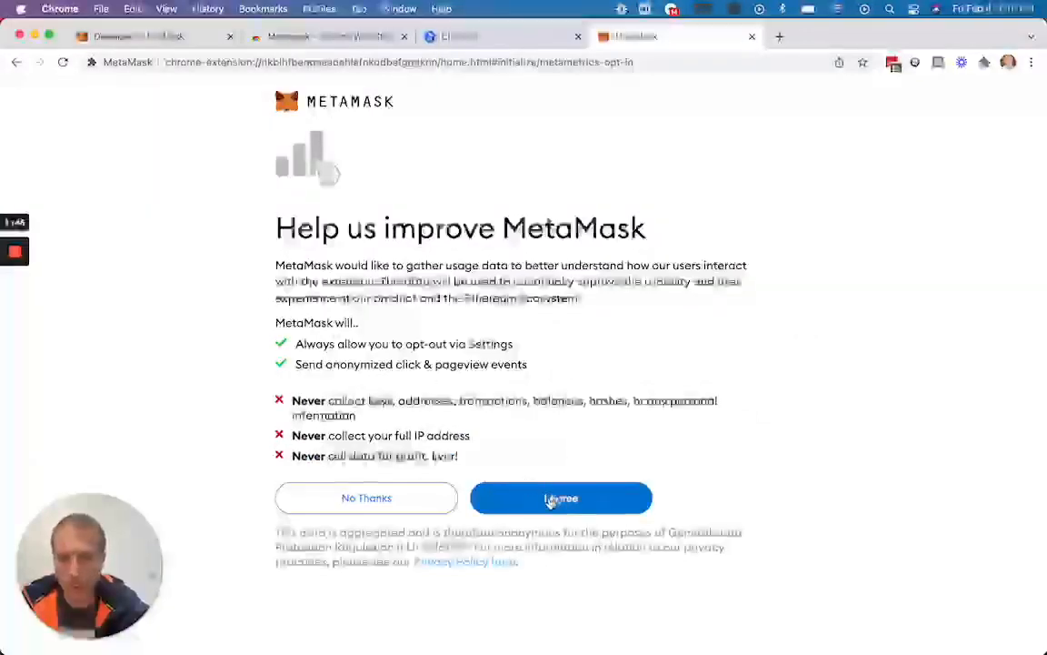
click(544, 497)
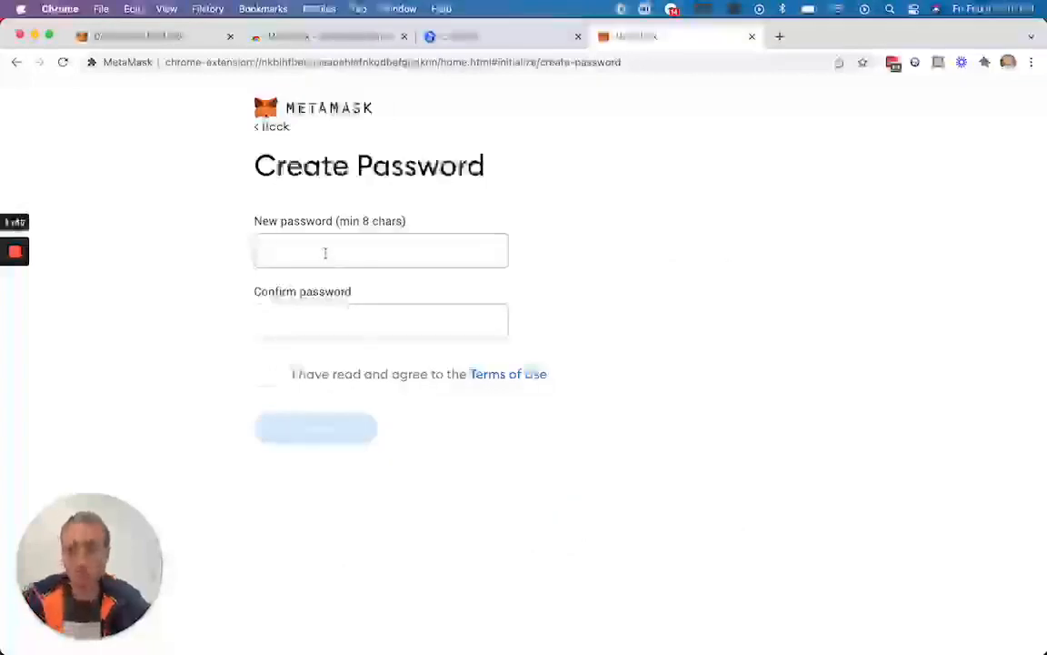
Create the wallet by entering and confirming a new password and agreeing to the Terms of Use.
text(p)
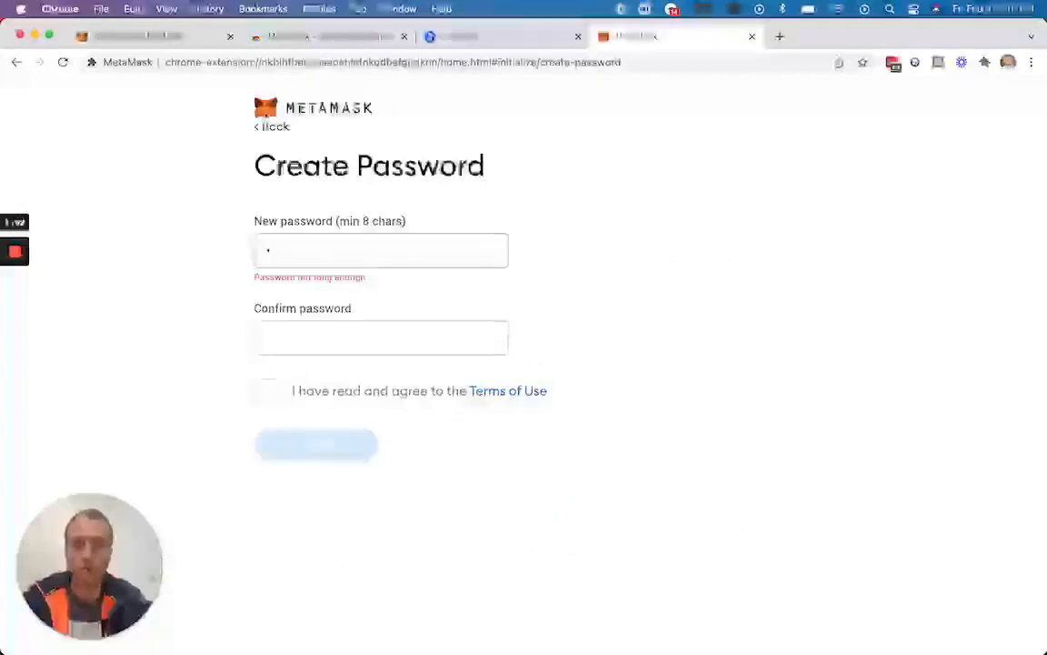
text(ass)
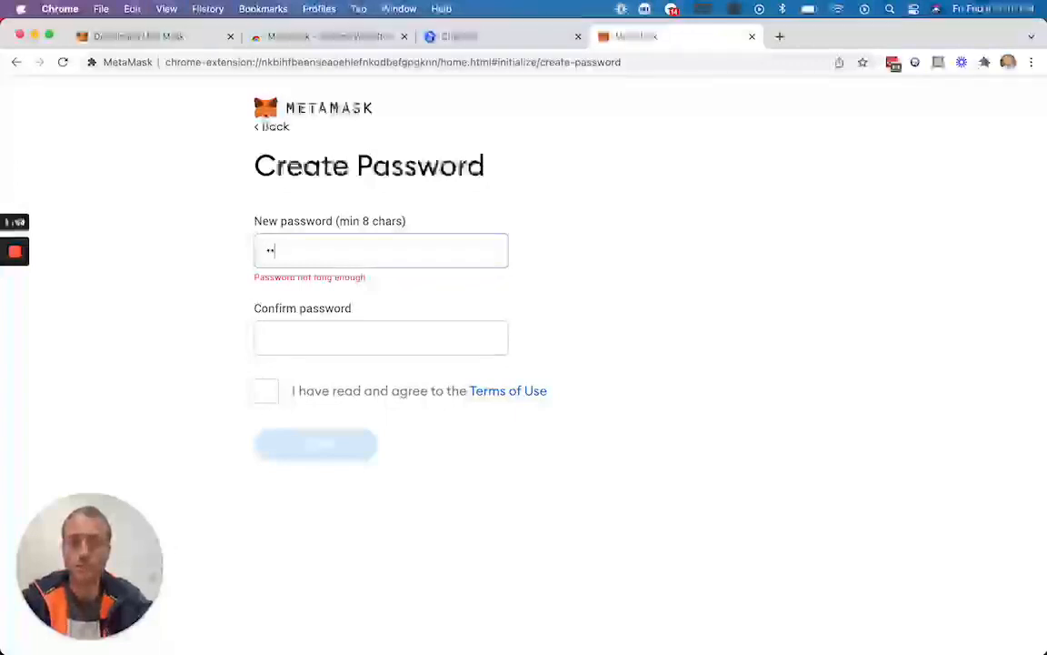
text(•••••••••)
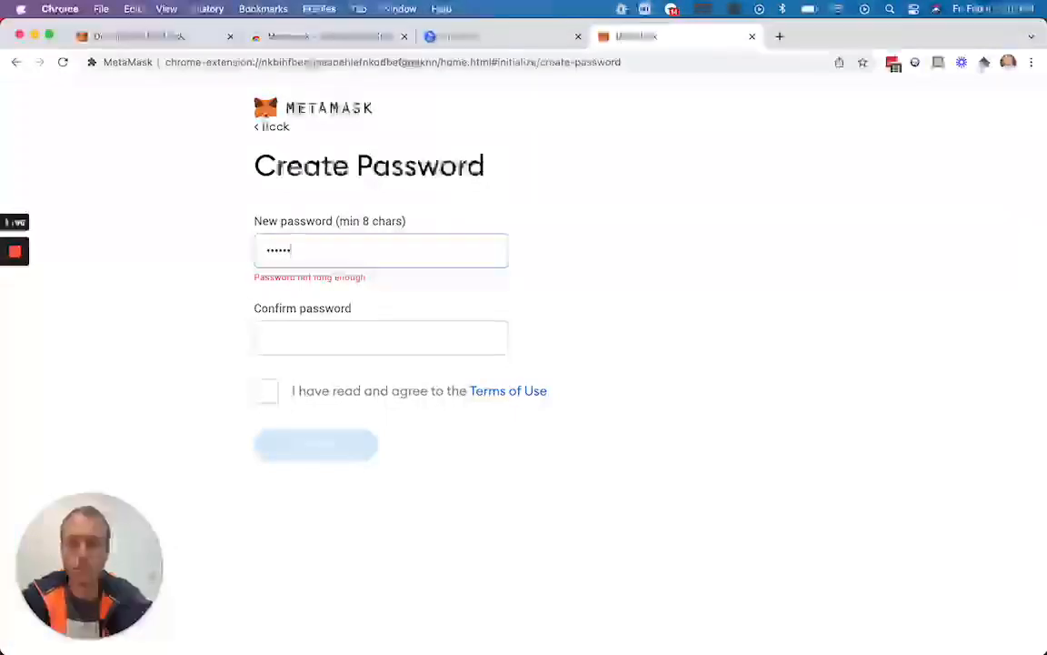
text(••)
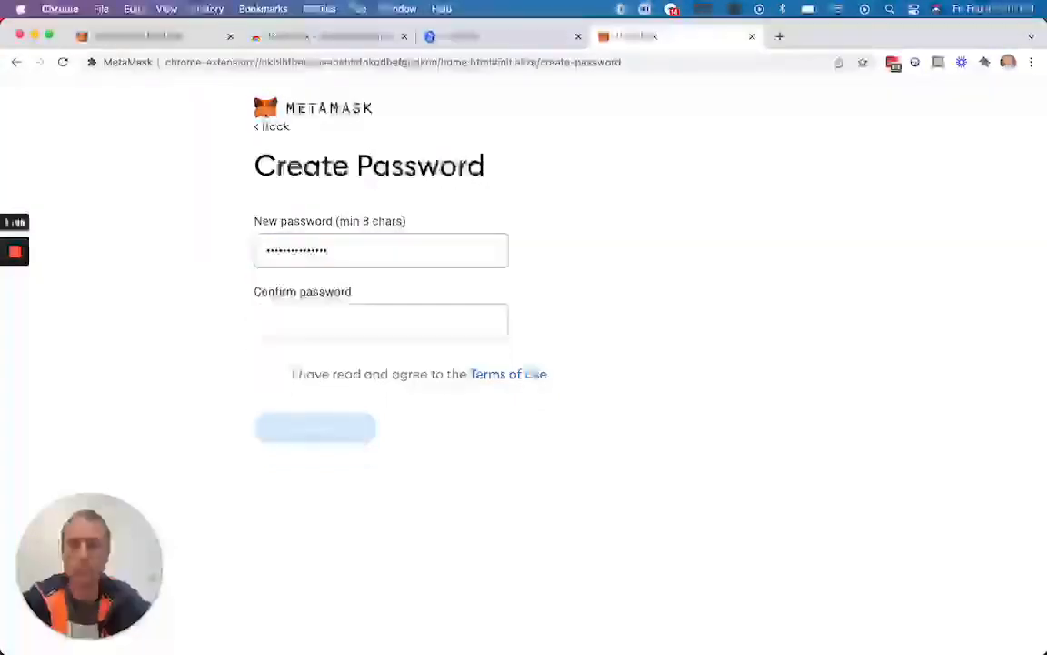
click(306, 316)
text(••••••••)
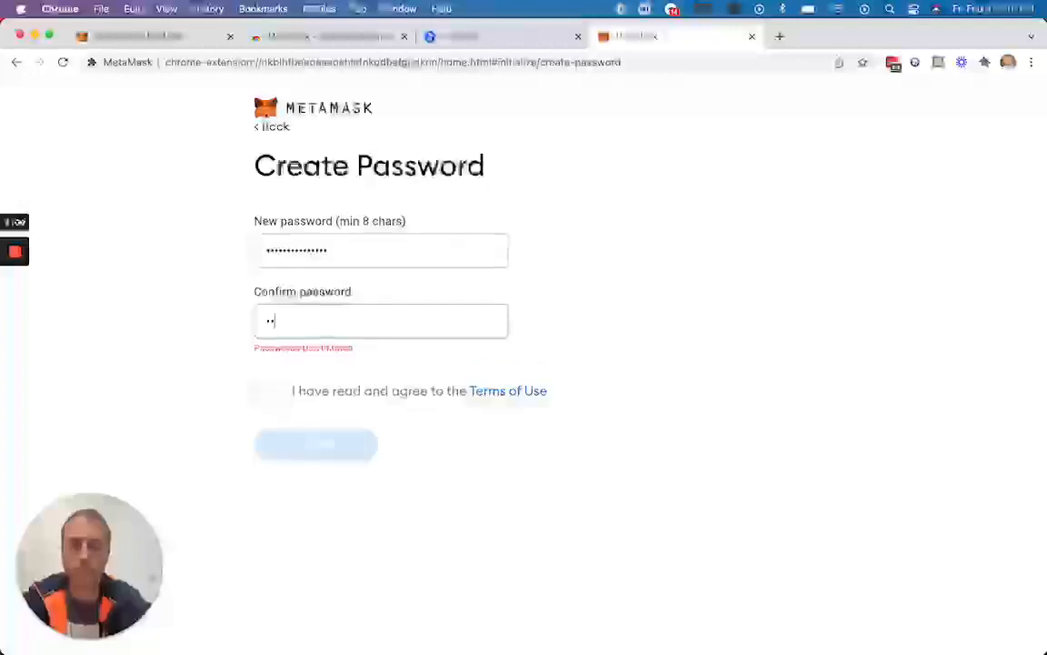
text(•••••)
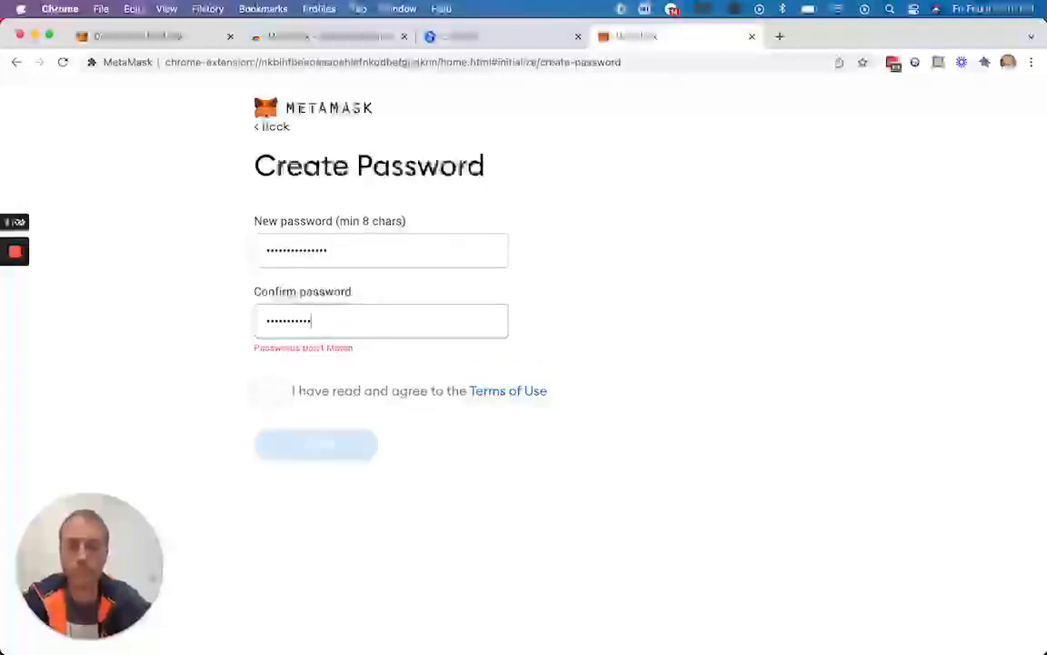
text(•)
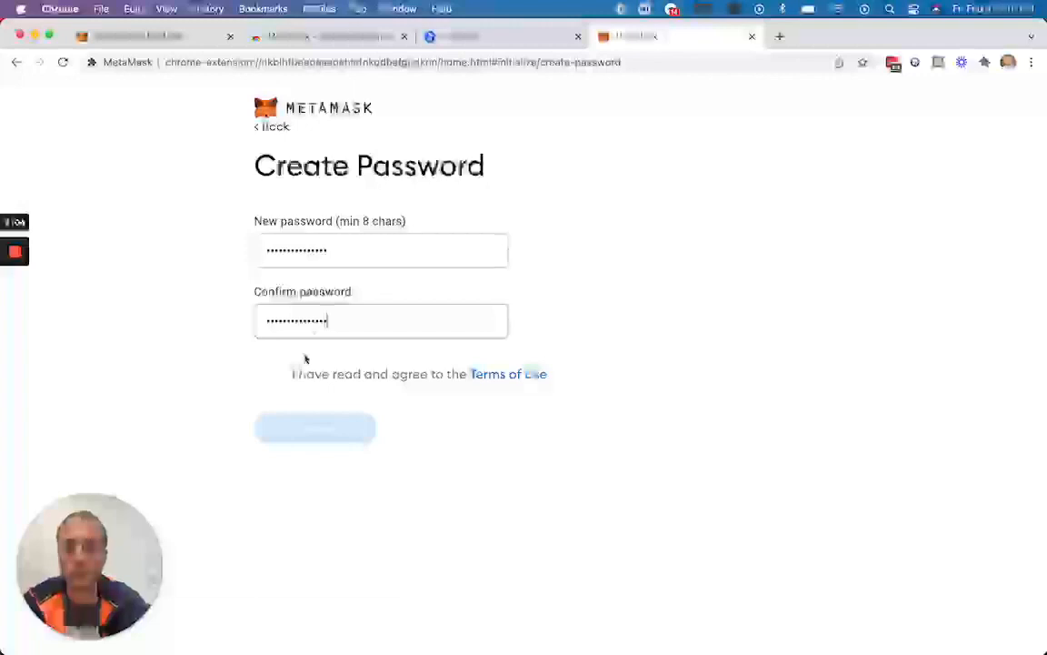
click(267, 373)
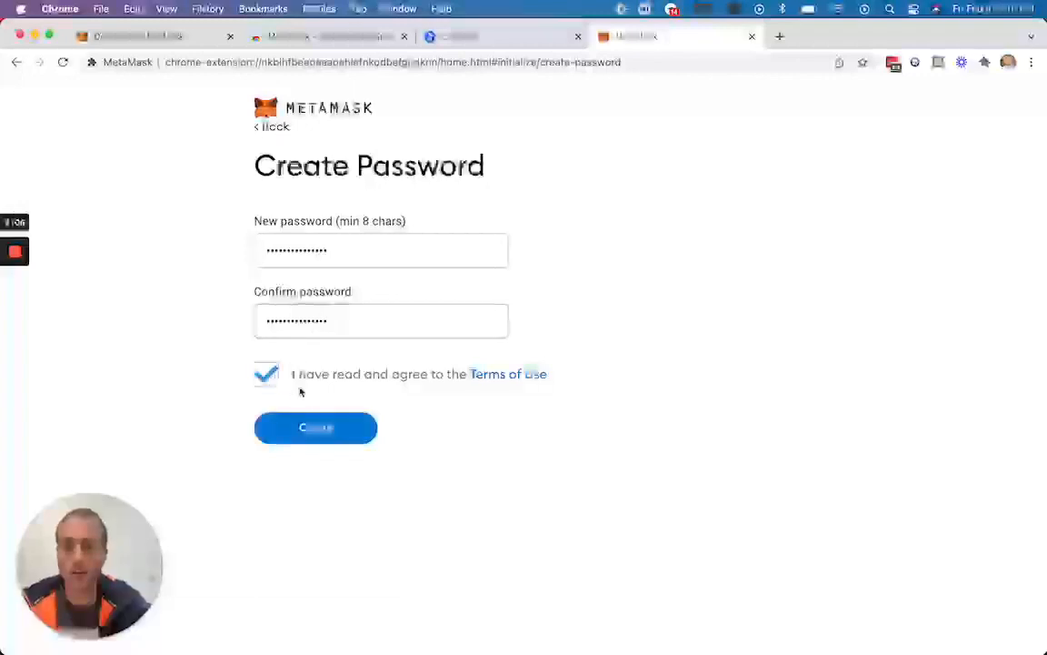
click(315, 428)
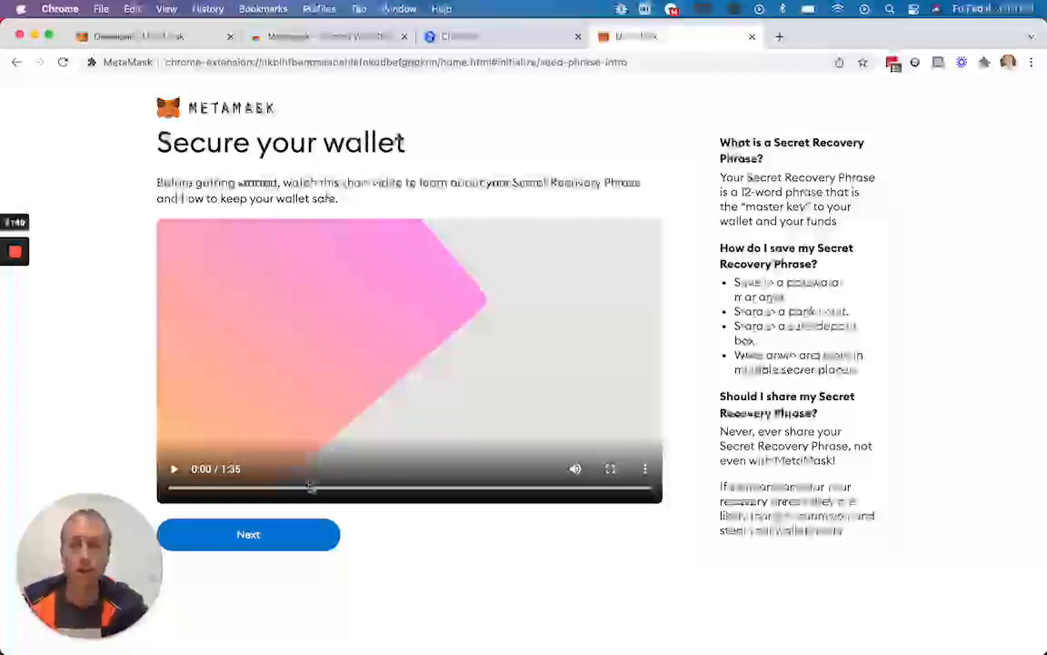
Proceed past the introductory security video, reveal the Secret Recovery Phrase and highlight its words.
click(247, 535)
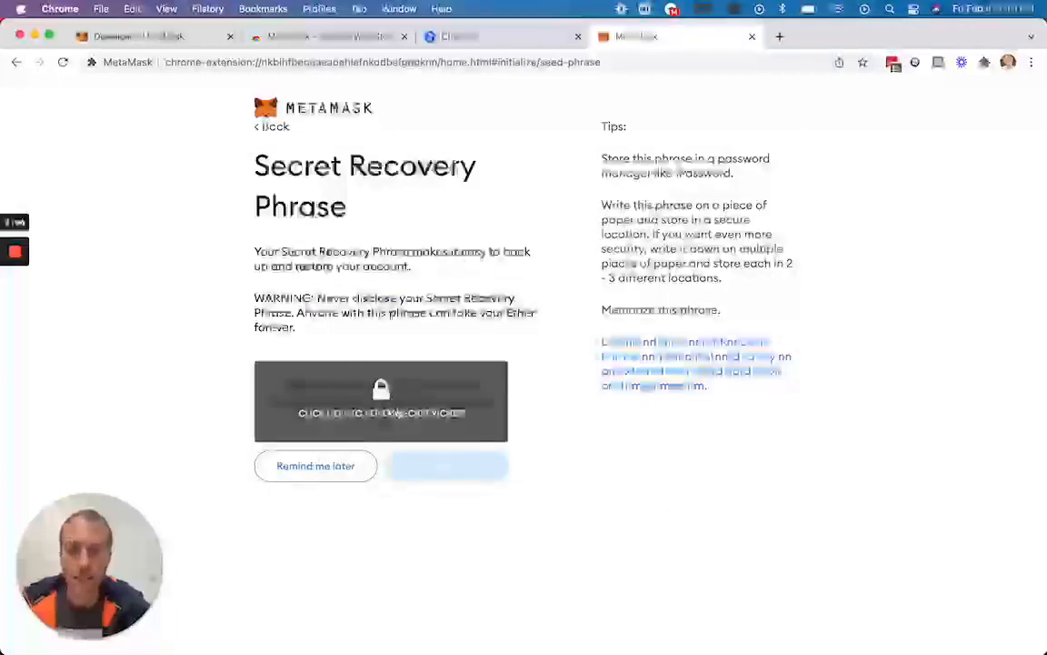
click(381, 406)
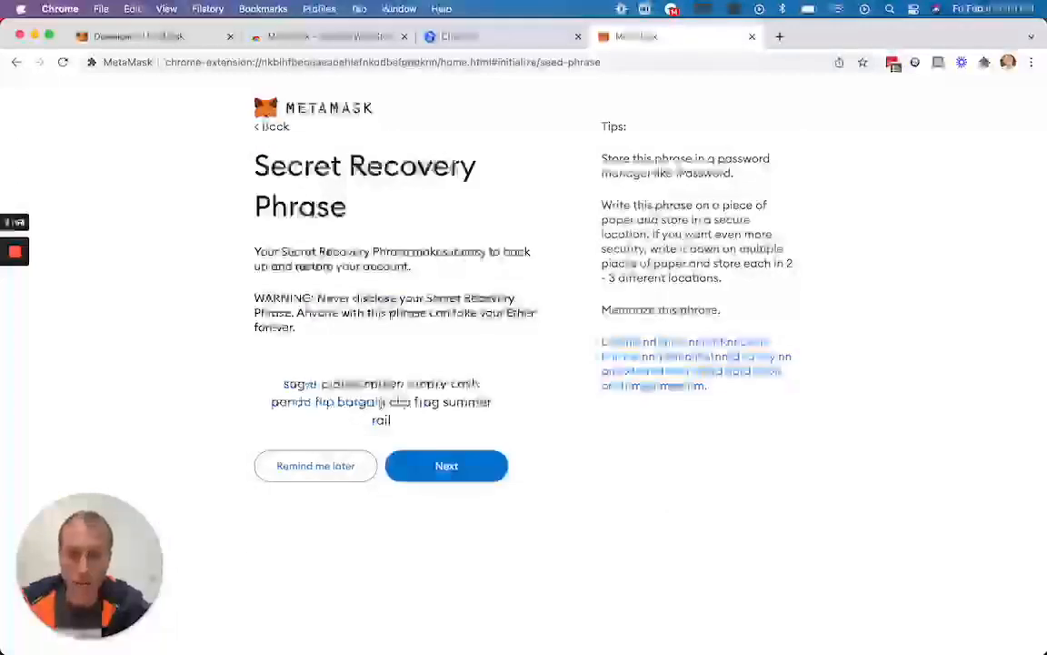
drag(397, 423, 285, 386)
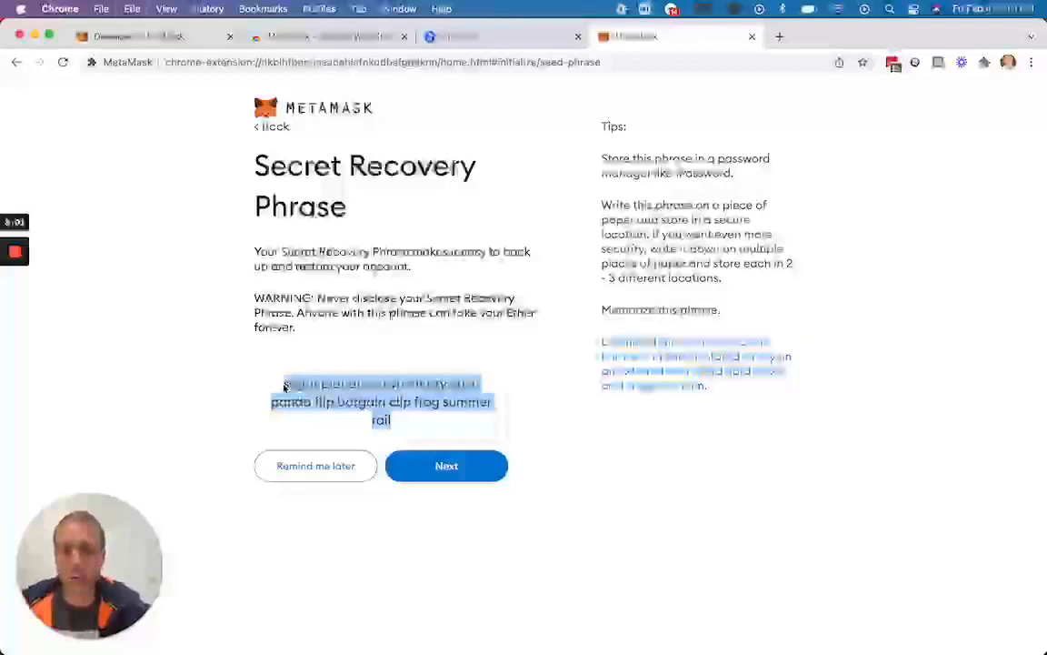
Confirm the Secret Recovery Phrase by selecting its words in order, and finish the setup, dismissing the What's new notice.
click(460, 472)
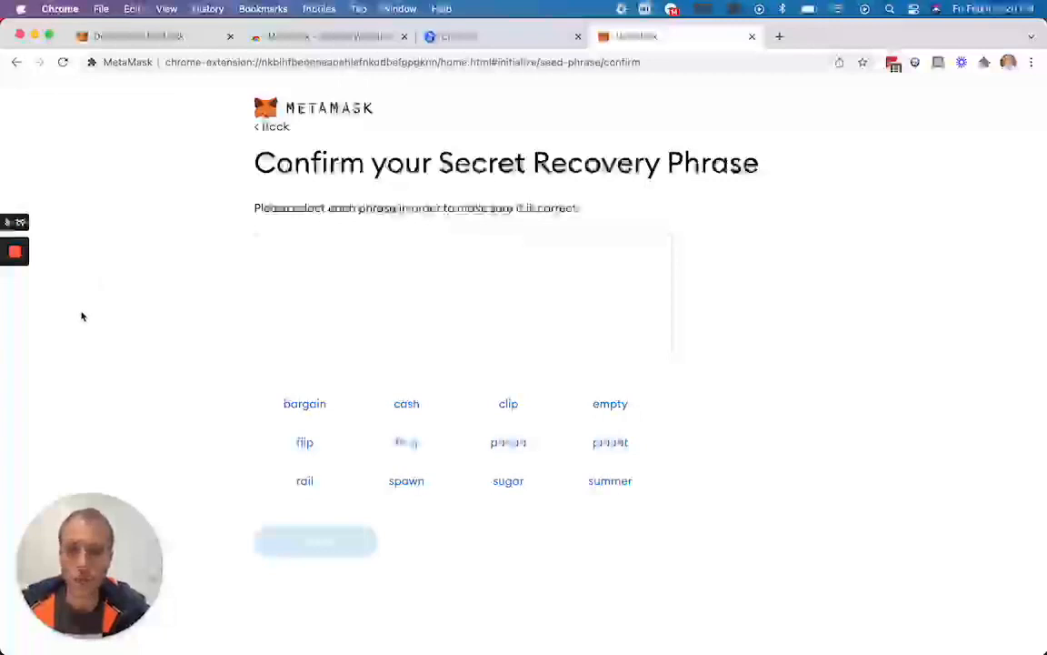
mouse_move(15, 278)
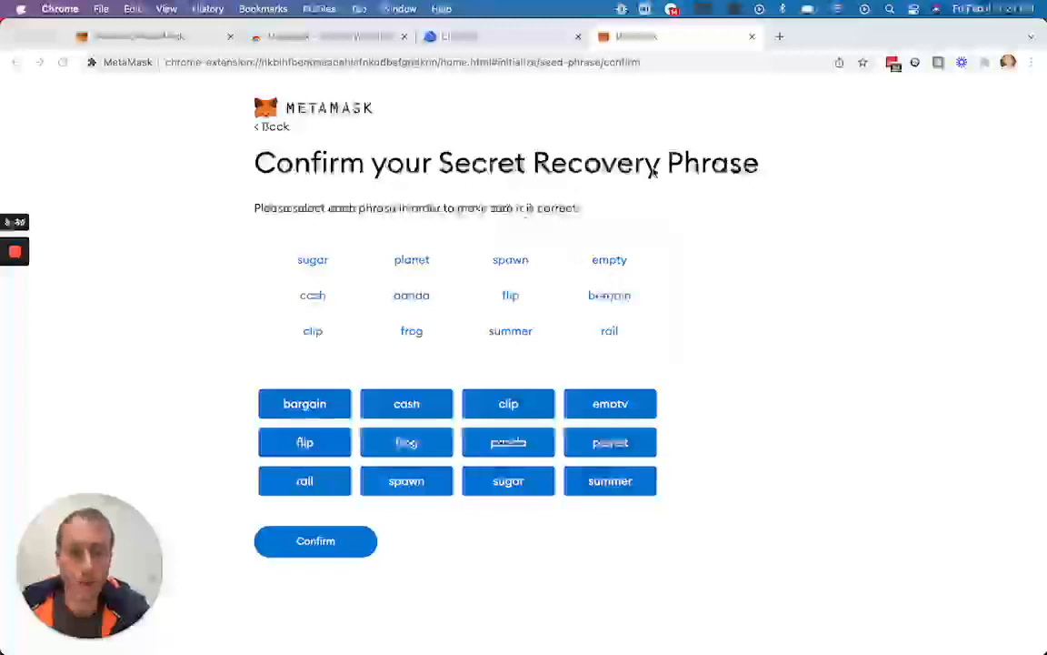
click(315, 541)
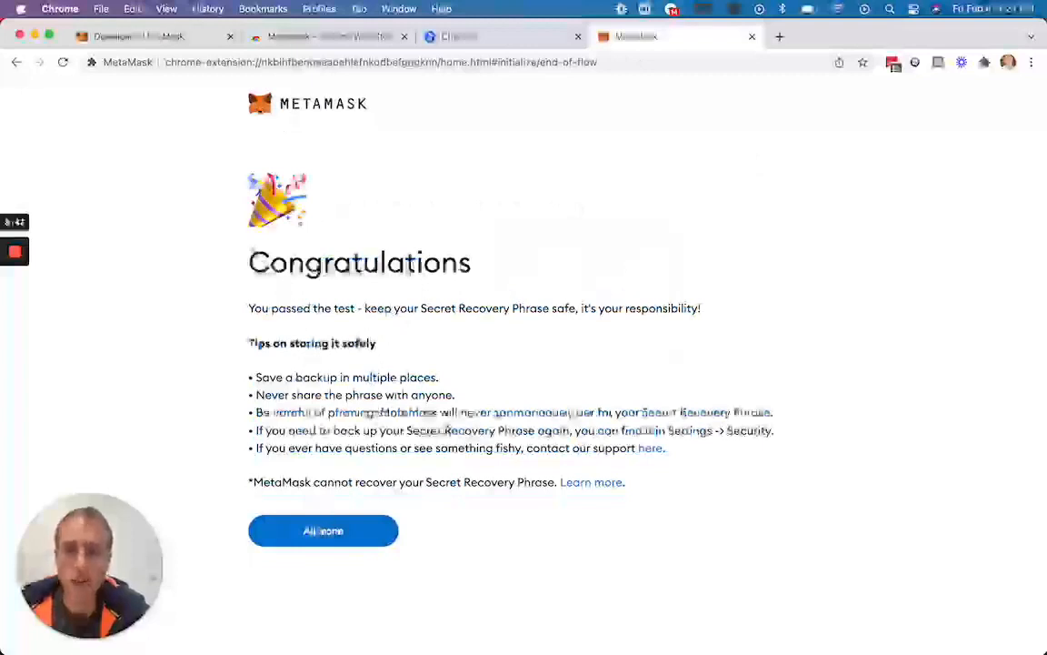
click(323, 531)
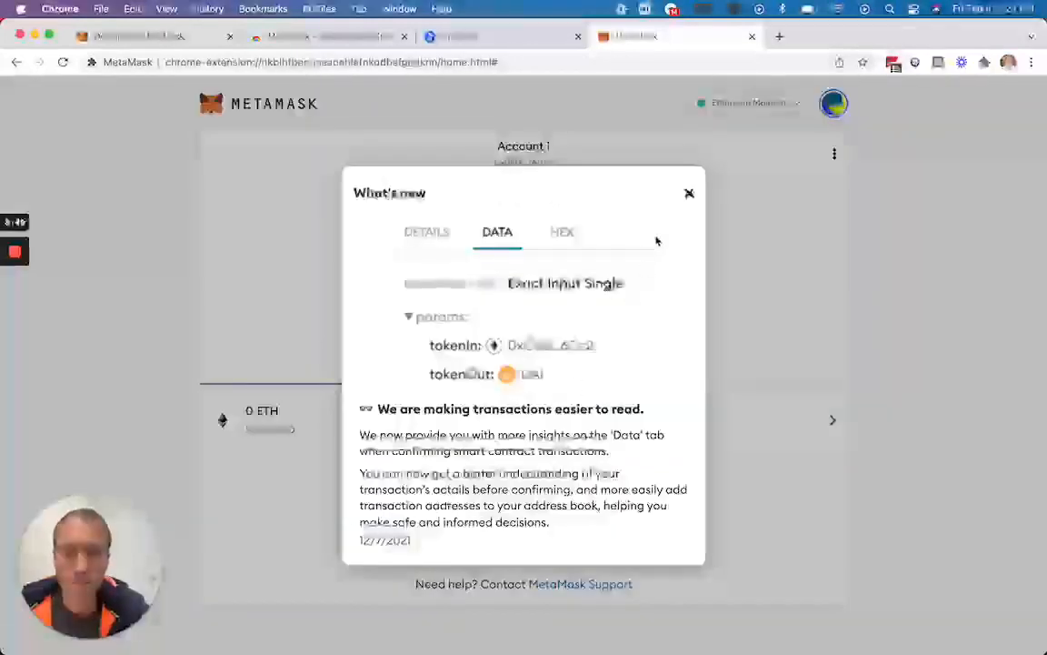
click(688, 197)
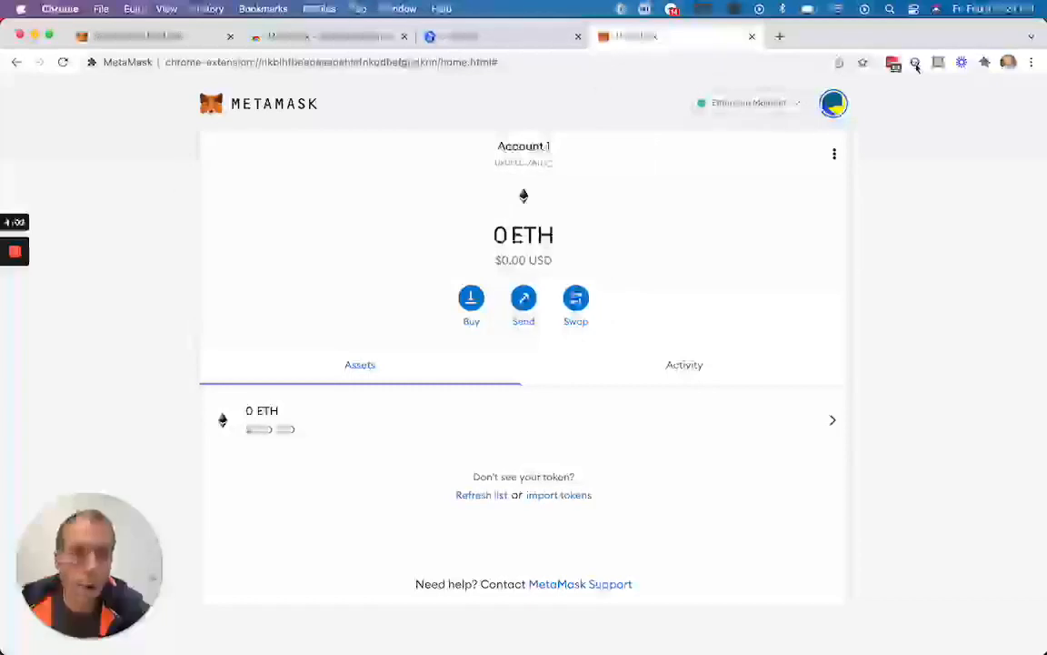
Pin the MetaMask extension in the browser and check its wallet popup.
click(985, 62)
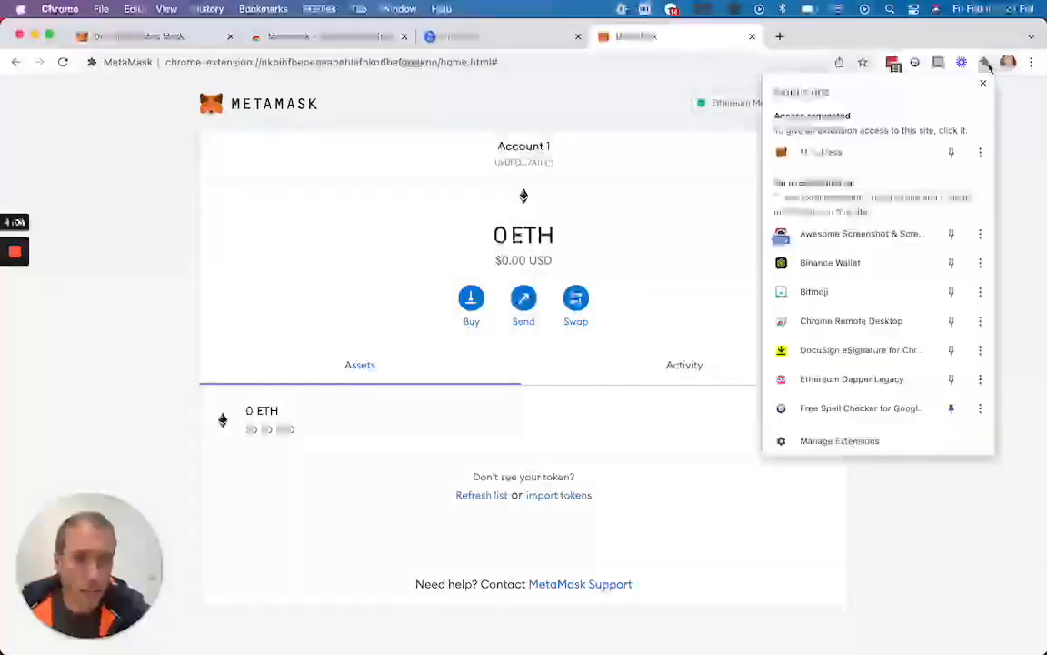
click(952, 154)
click(961, 63)
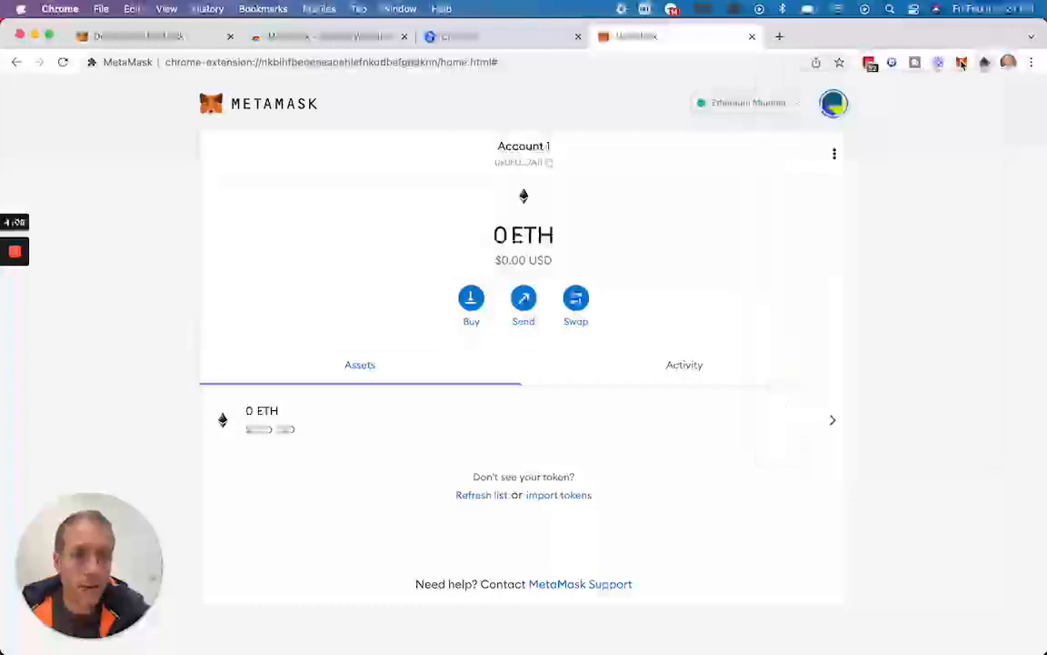
click(961, 62)
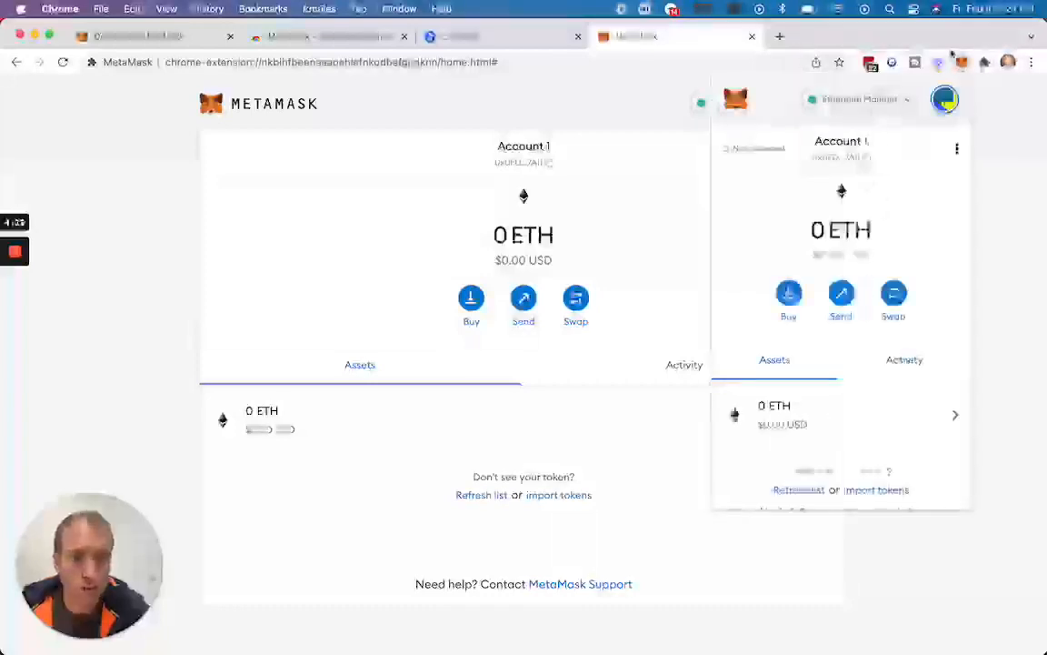
click(961, 63)
Close the full-page MetaMask wallet and view the wallet popup from the Chainlist page.
click(752, 37)
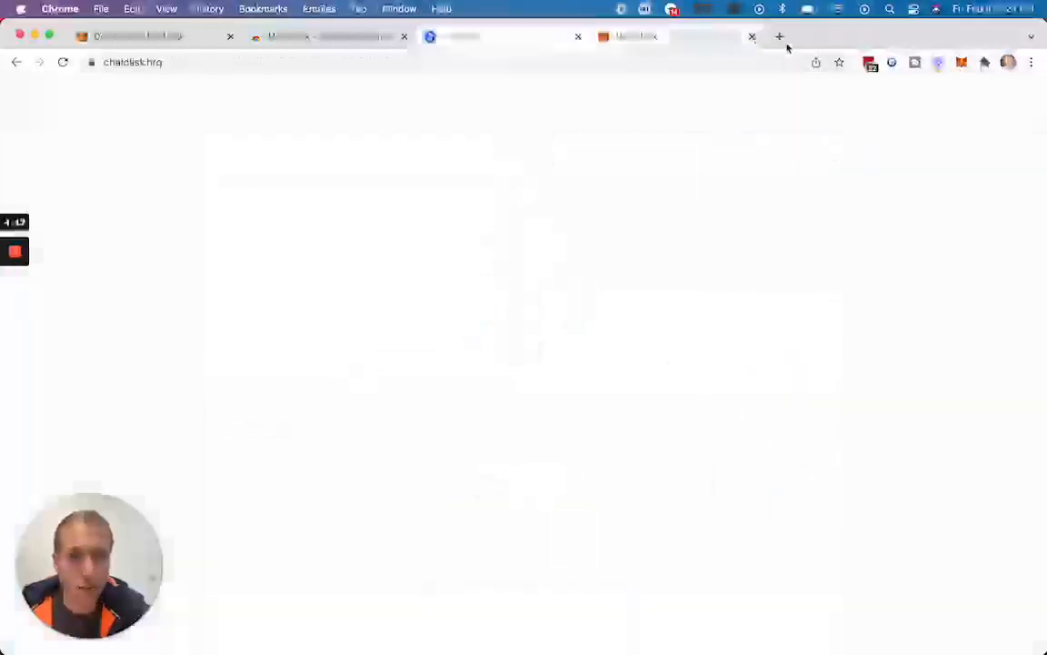
click(961, 62)
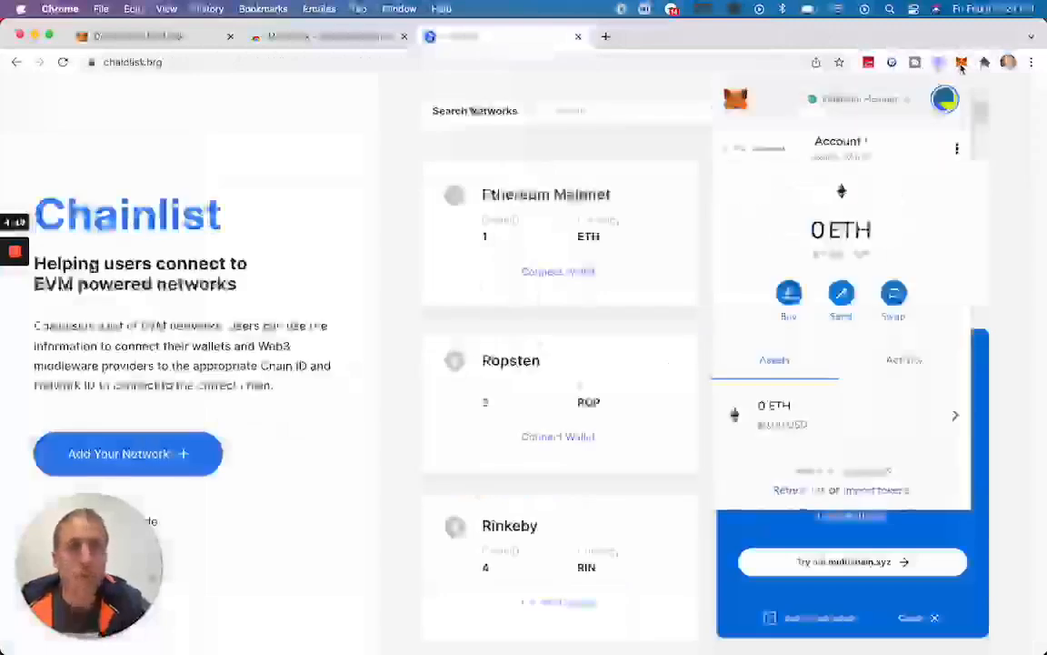
click(961, 62)
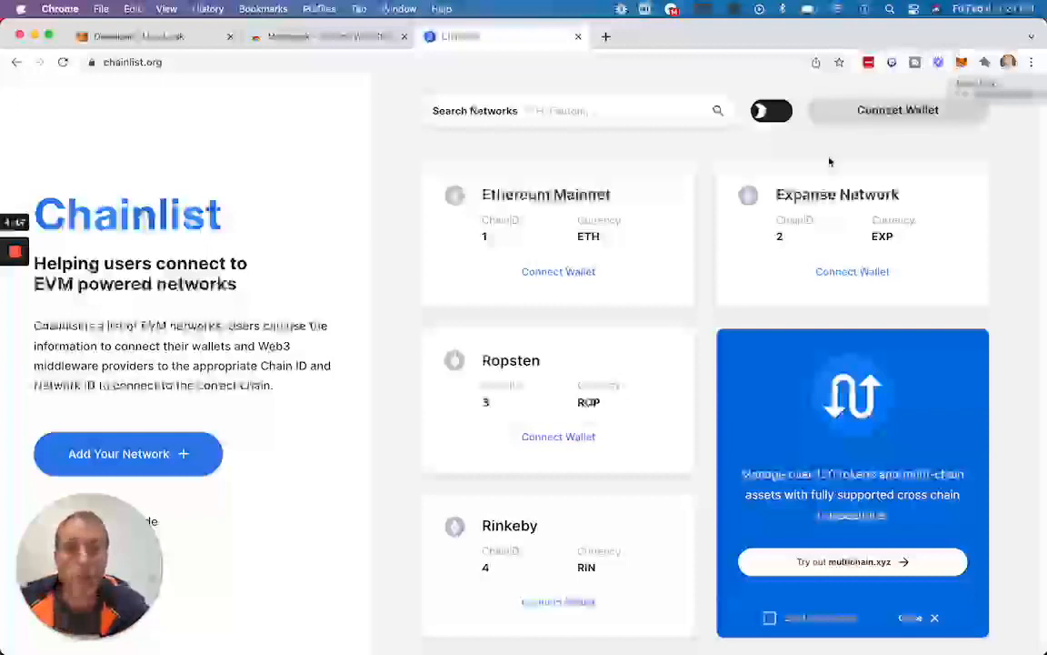
Try to connect the wallet to Chainlist, closing the Dapper address request page and checking the MetaMask extension.
click(617, 115)
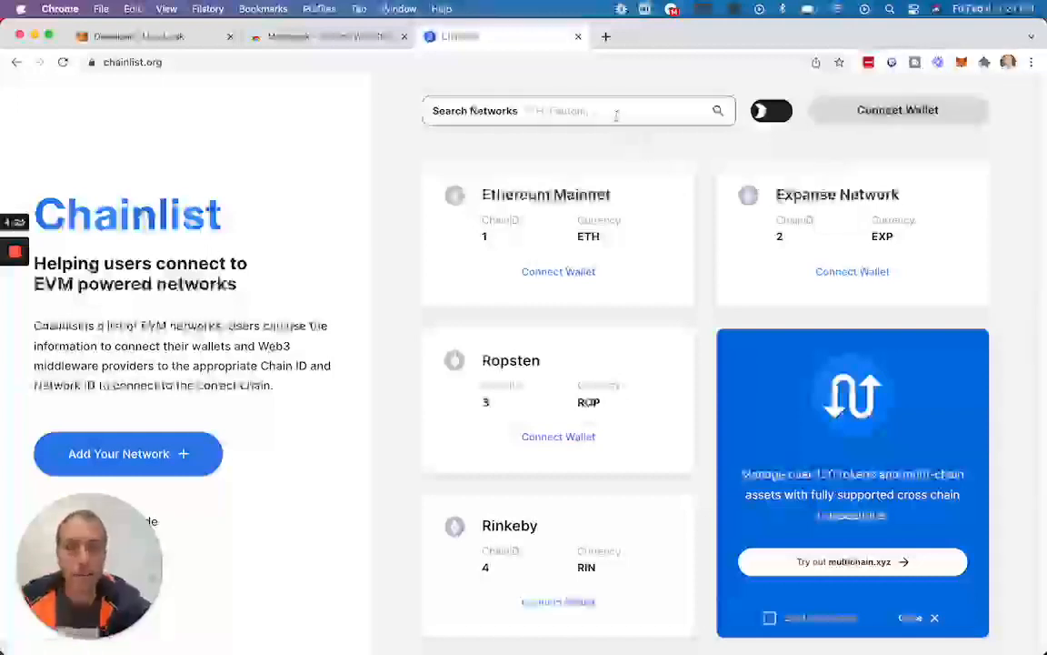
click(900, 110)
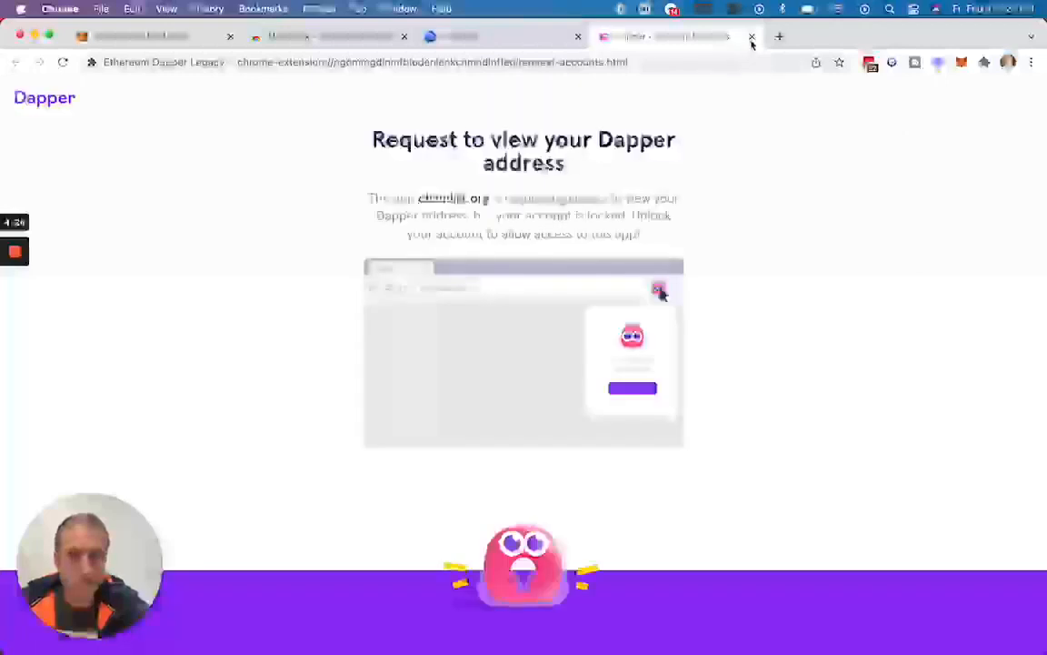
click(751, 38)
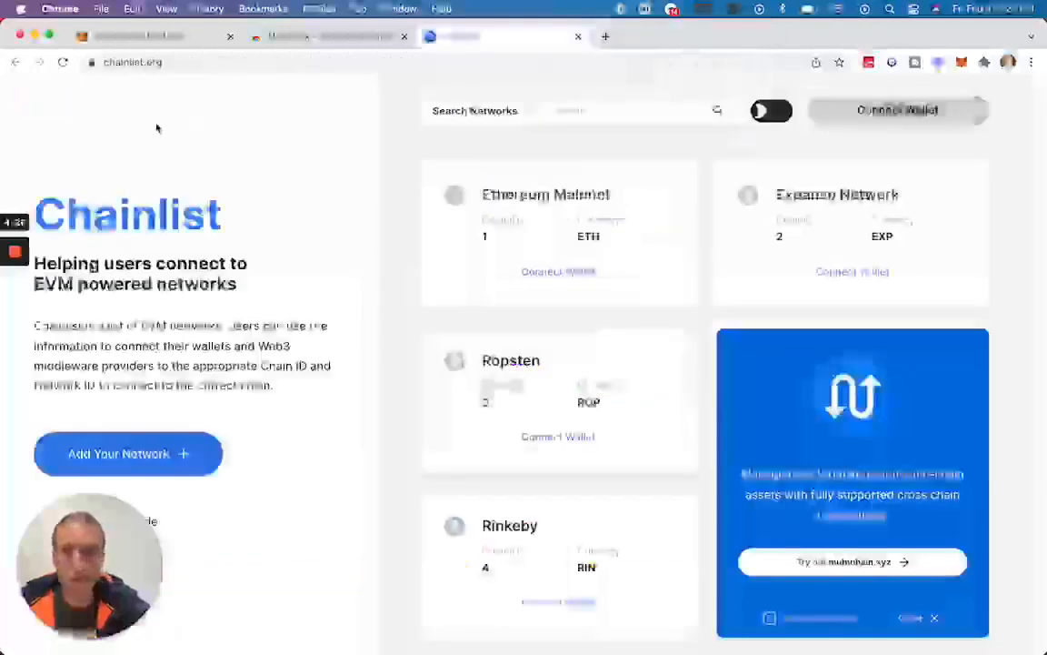
mouse_move(18, 317)
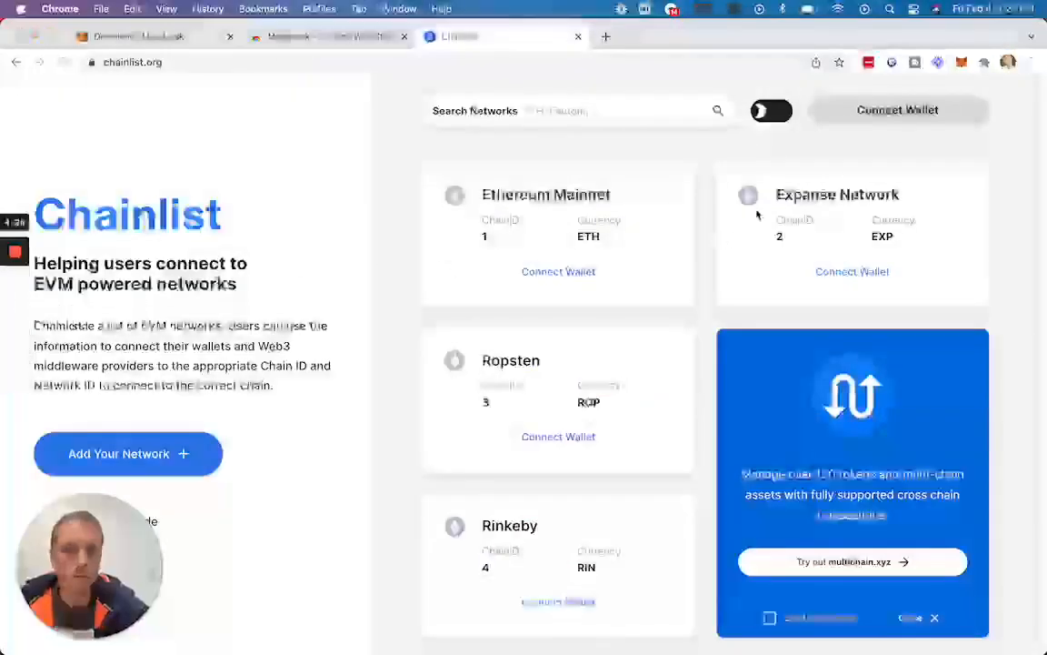
click(900, 118)
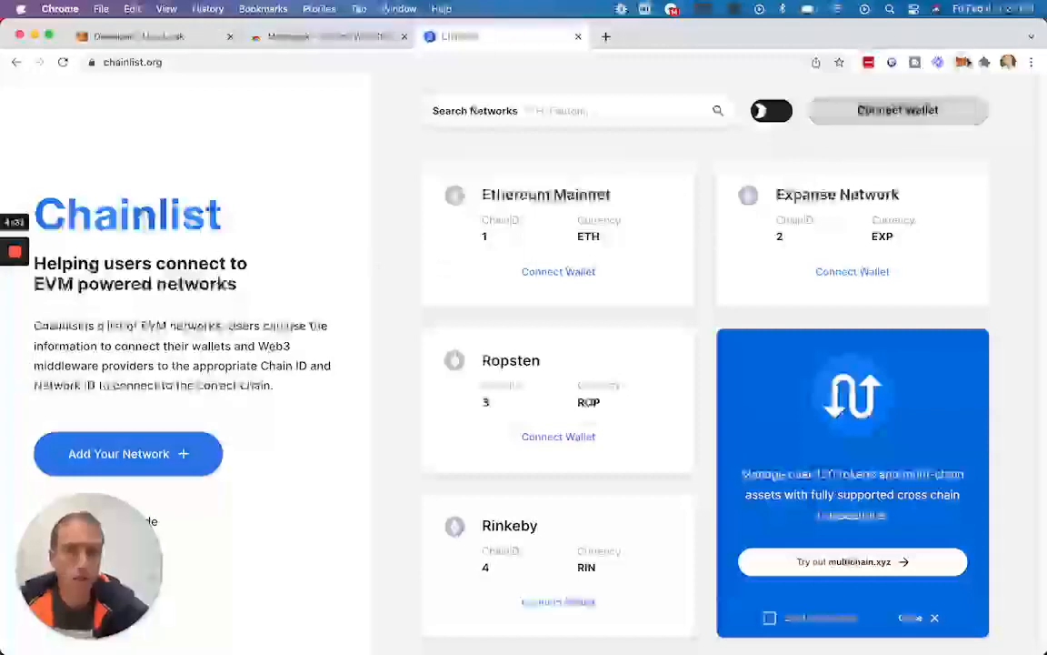
click(966, 64)
click(881, 118)
Reload Chainlist and connect MetaMask's Account 1 to the site, approving the connection request.
click(64, 62)
click(895, 111)
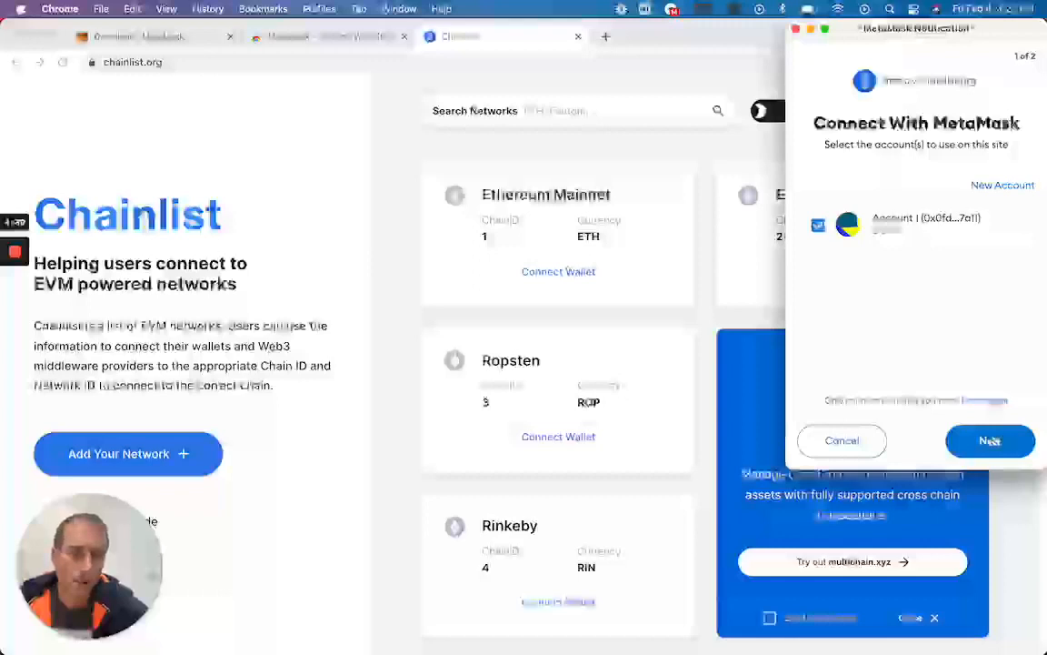
click(991, 442)
click(991, 443)
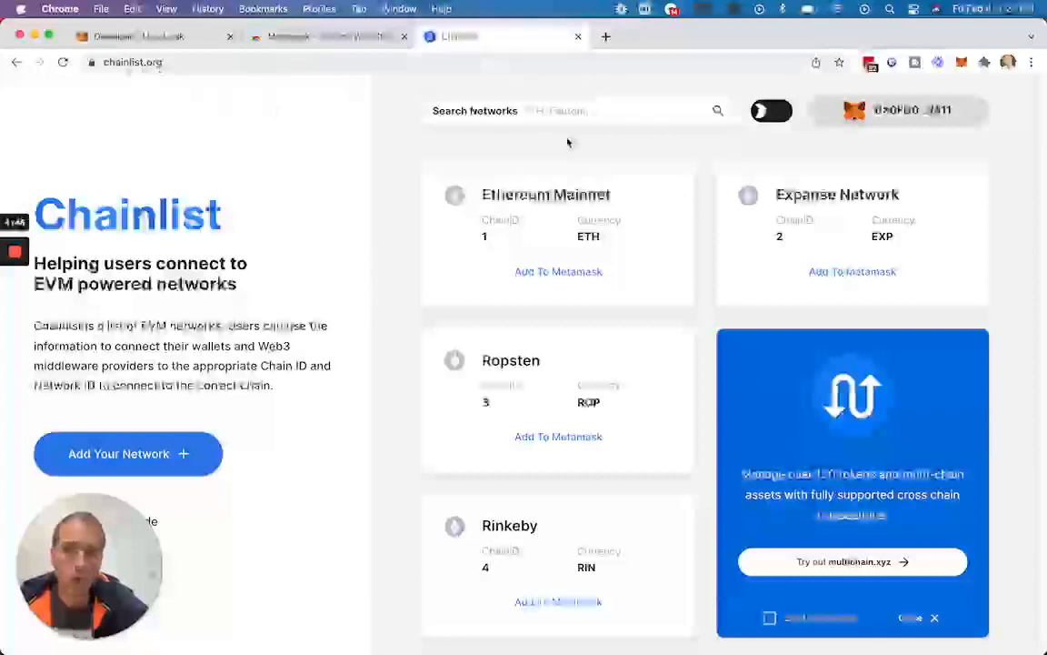
Search Chainlist for "bnb" and add Binance Smart Chain Mainnet to MetaMask, approving the switch to that network.
click(470, 110)
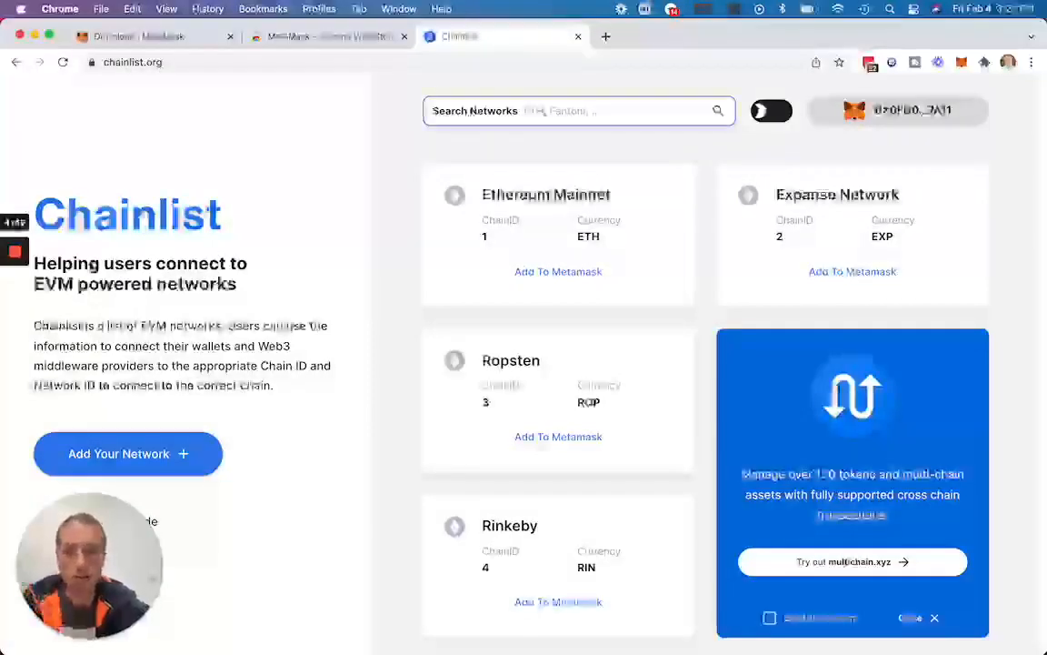
text(bnb)
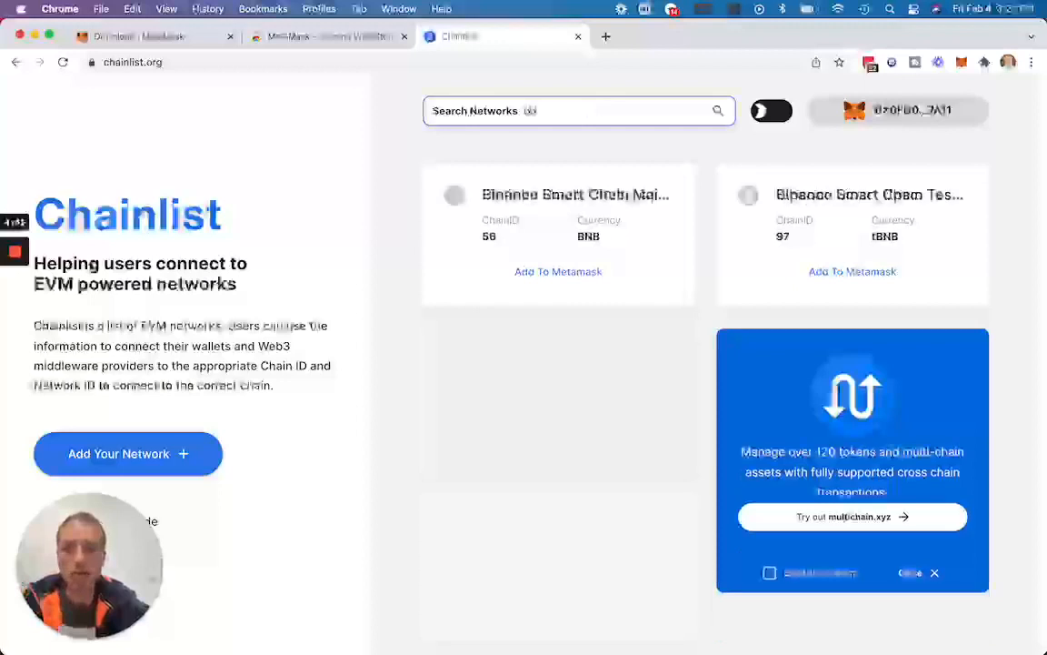
click(557, 273)
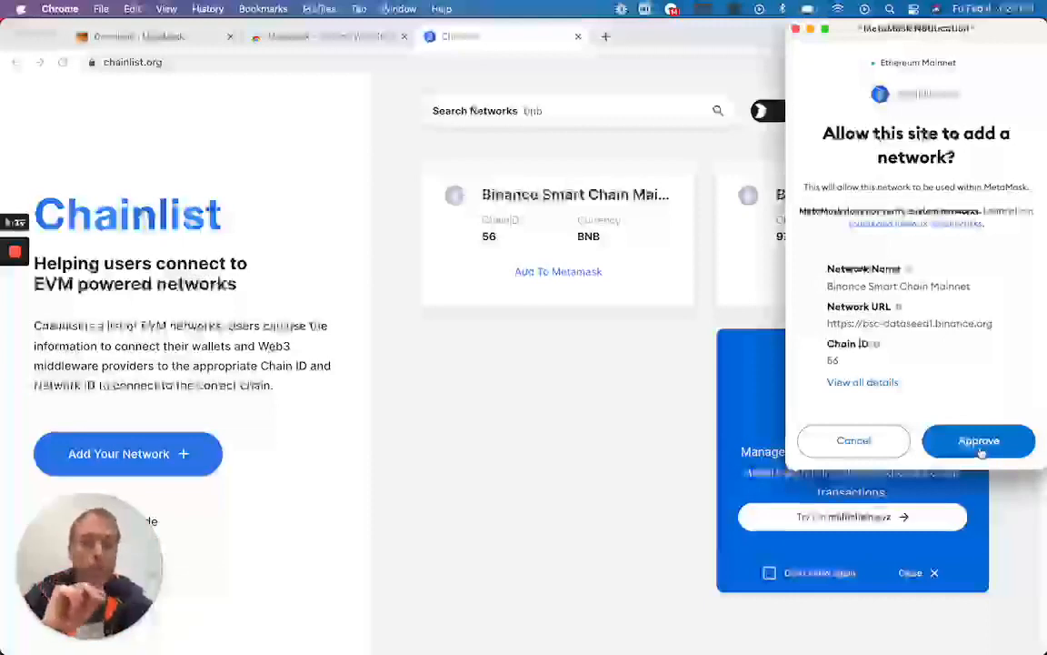
click(981, 442)
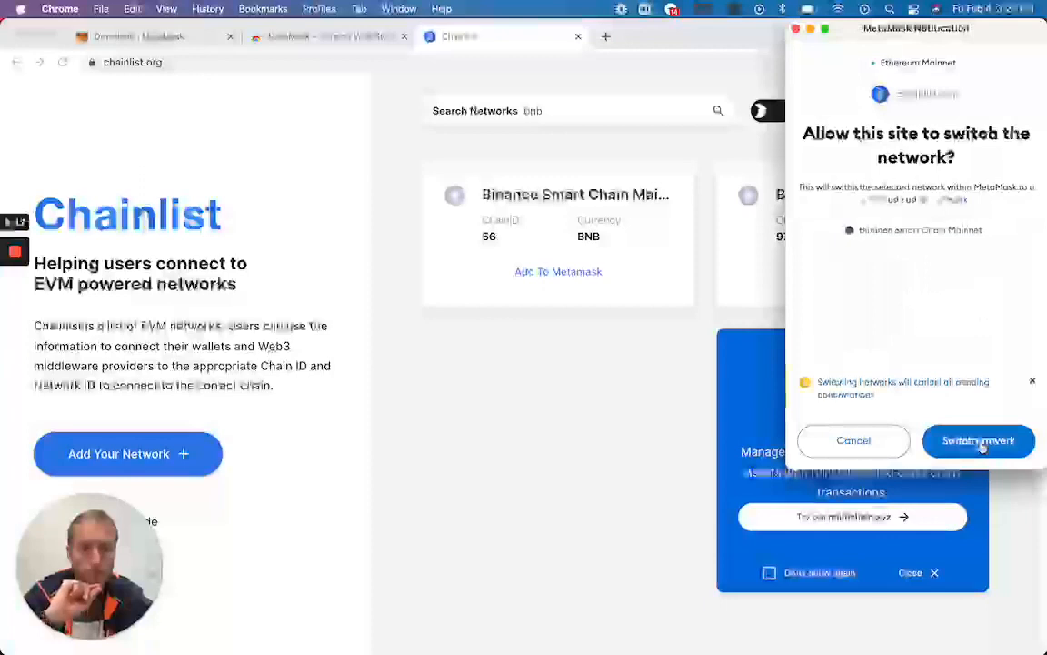
click(980, 441)
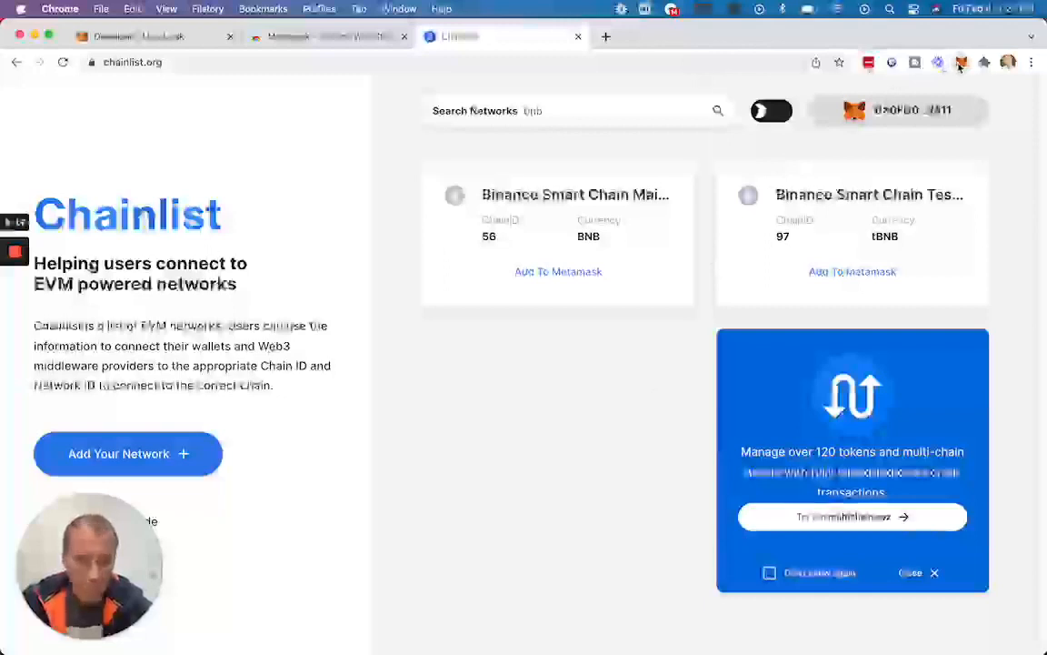
Switch the MetaMask wallet's active network to Ethereum Mainnet and close the wallet popup.
click(961, 62)
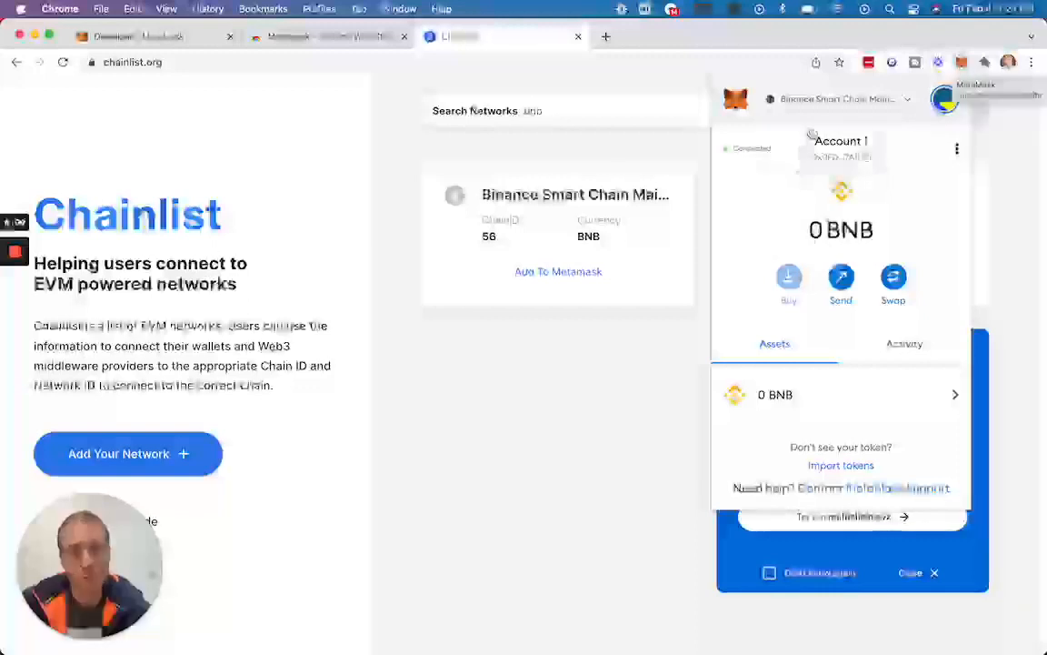
click(912, 103)
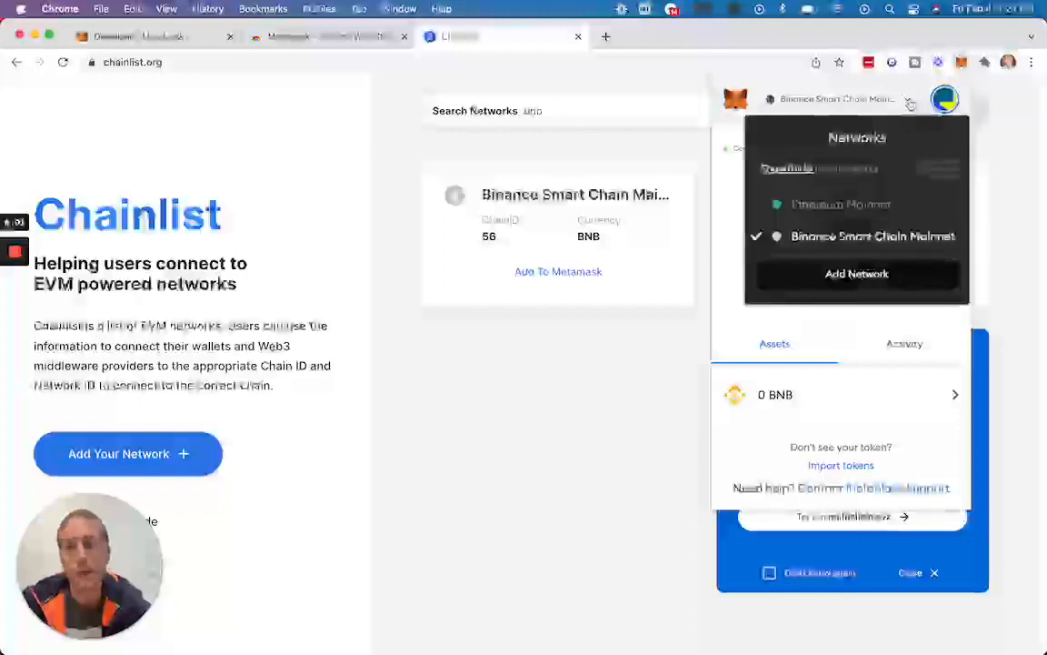
click(825, 205)
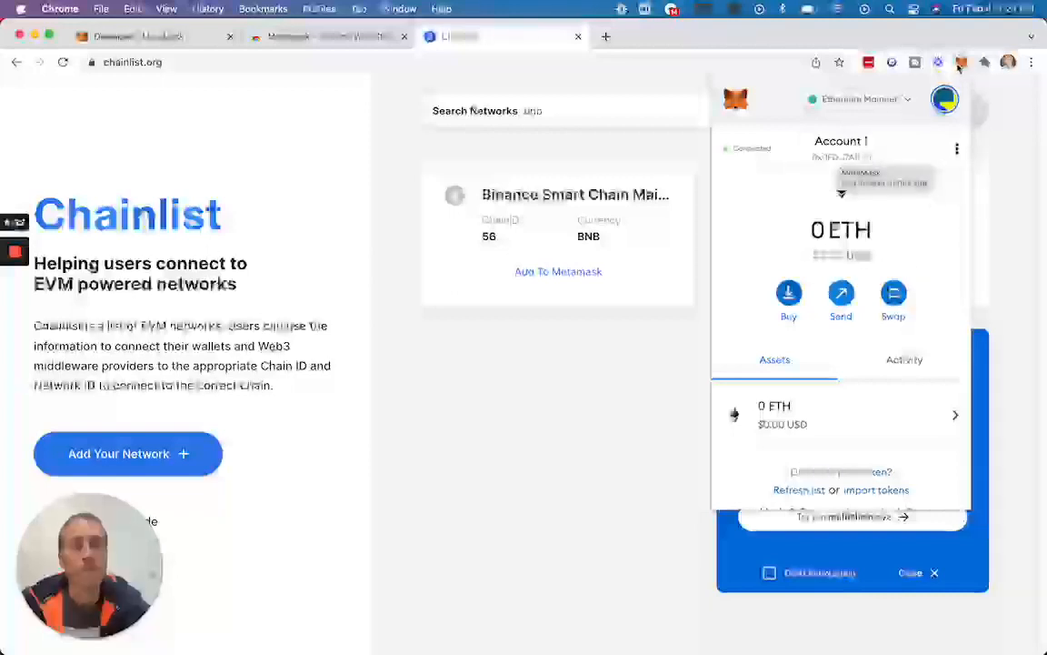
click(980, 89)
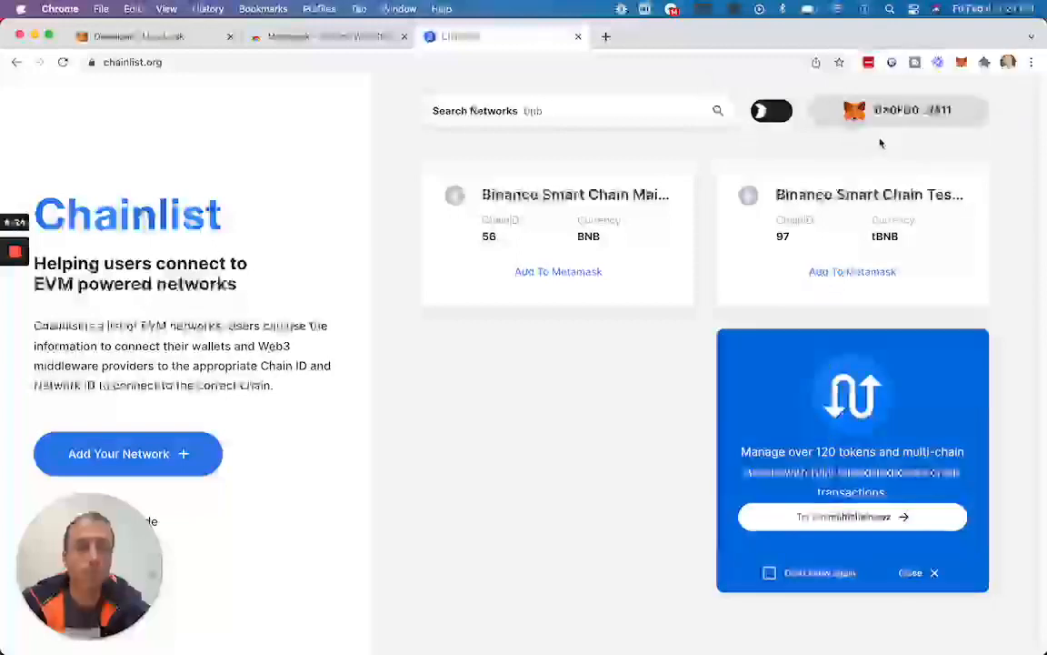